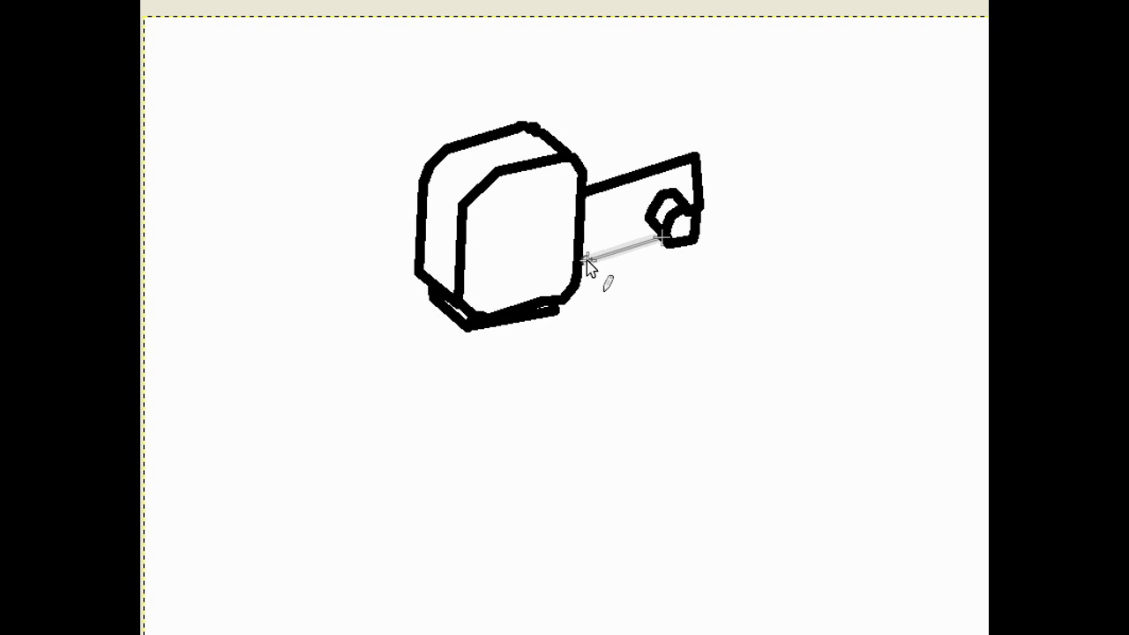
Step: Draw the enlarger's arm outline with the clip and the vertical line beneath it
{"action": "left_click", "coordinate": [584, 262], "text": "shift"}
{"action": "left_click", "coordinate": [575, 157]}
{"action": "left_click", "coordinate": [624, 139], "text": "shift"}
{"action": "left_click", "coordinate": [661, 113], "text": "shift"}
{"action": "left_click", "coordinate": [679, 152], "text": "shift"}
{"action": "left_click", "coordinate": [650, 137], "text": "shift"}
{"action": "left_click", "coordinate": [622, 143]}
{"action": "left_click", "coordinate": [641, 247], "text": "shift"}
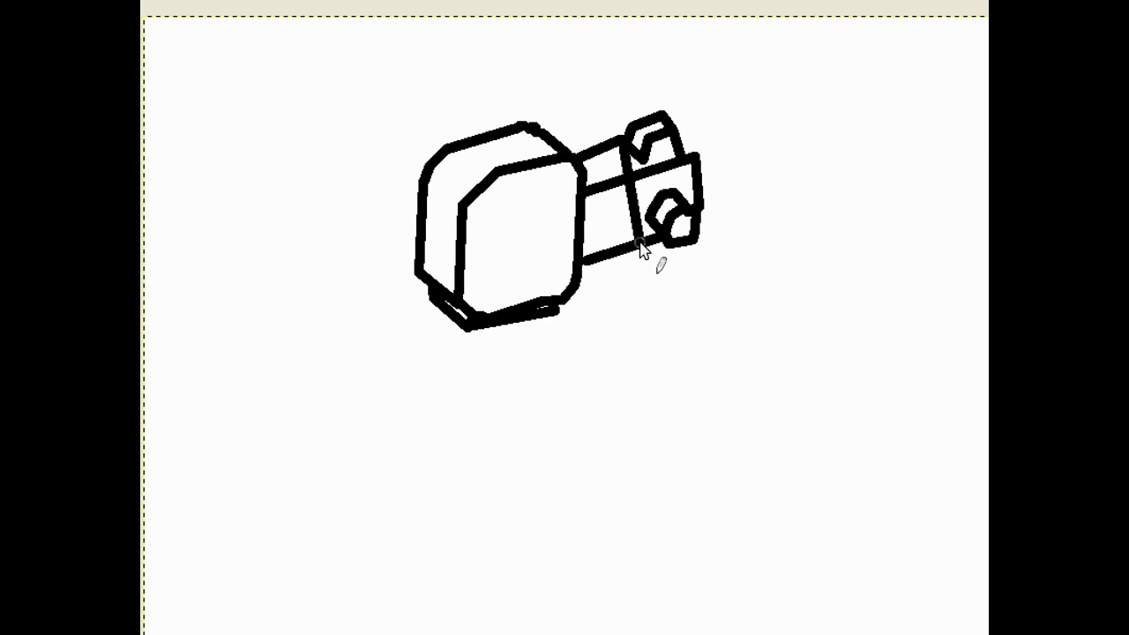
Step: Draw the tall post running down from the arm
{"action": "left_click", "coordinate": [629, 584], "text": "shift"}
{"action": "left_click", "coordinate": [603, 575], "text": "shift"}
{"action": "left_click", "coordinate": [617, 250], "text": "shift"}
{"action": "left_click", "coordinate": [676, 239]}
{"action": "left_click", "coordinate": [677, 575], "text": "shift"}
Step: Draw the base's back, left and front edges, closing it up to the post
{"action": "left_click", "coordinate": [635, 586], "text": "shift"}
{"action": "left_click", "coordinate": [605, 511]}
{"action": "left_click", "coordinate": [360, 580], "text": "shift"}
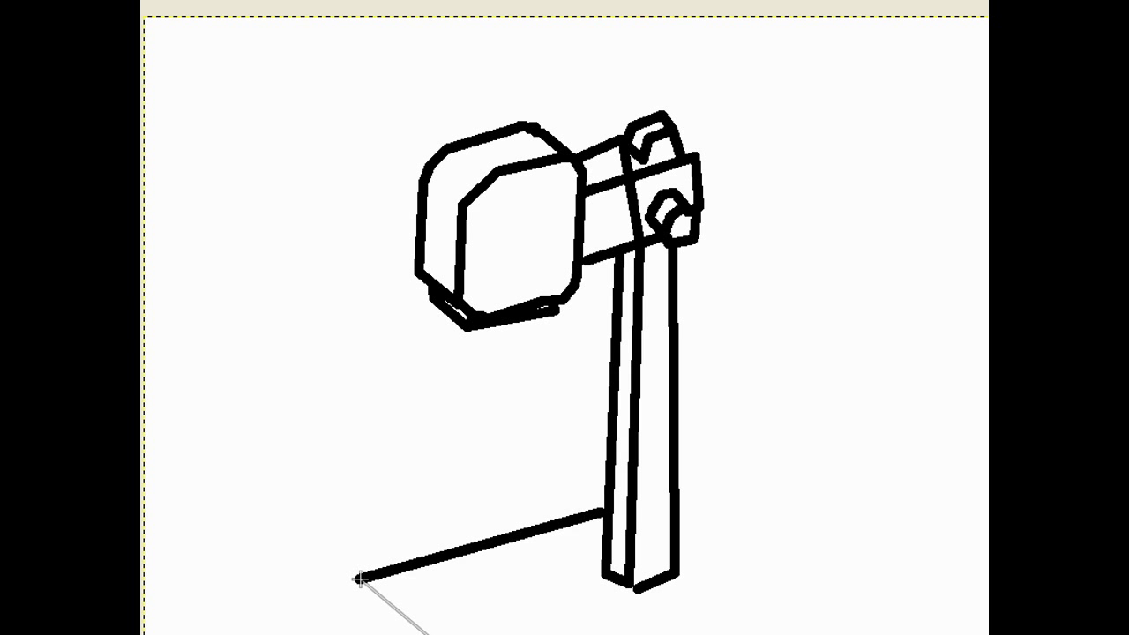
{"action": "left_click", "coordinate": [459, 634], "text": "shift"}
{"action": "left_click", "coordinate": [745, 622], "text": "shift"}
{"action": "left_click", "coordinate": [679, 561], "text": "shift"}
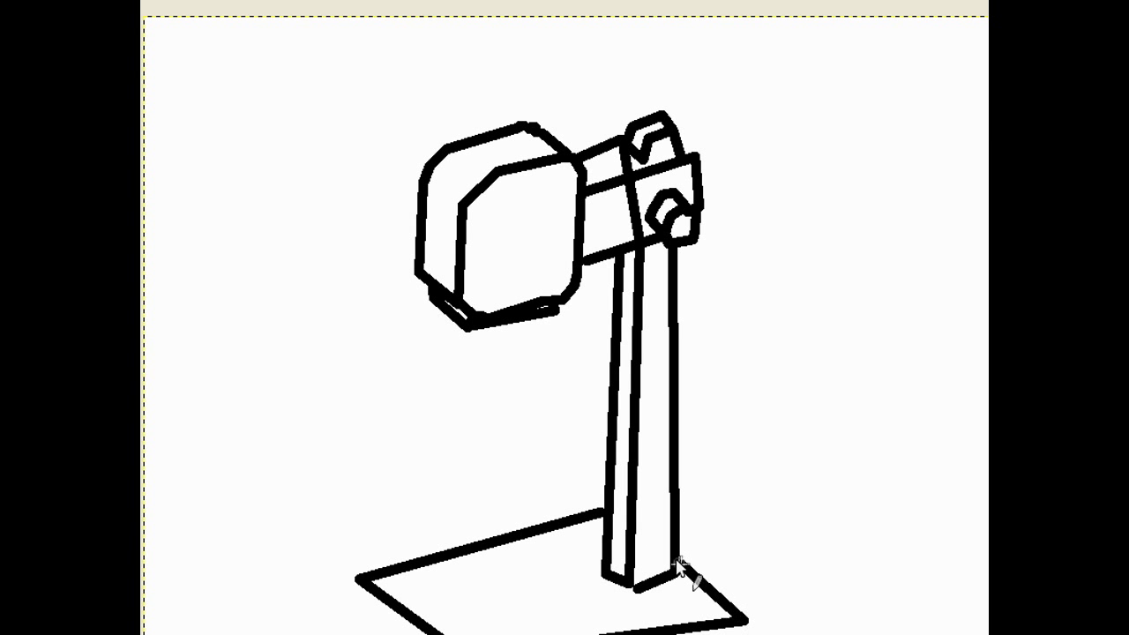
Step: Draw the parallelogram lens tray with its inner strokes and a round knob at its end
{"action": "left_click", "coordinate": [439, 331]}
{"action": "left_click", "coordinate": [481, 370], "text": "shift"}
{"action": "left_click", "coordinate": [543, 356], "text": "shift"}
{"action": "left_click", "coordinate": [485, 365], "text": "shift"}
{"action": "left_click", "coordinate": [444, 328], "text": "shift"}
{"action": "left_click", "coordinate": [476, 340]}
{"action": "left_click", "coordinate": [534, 339], "text": "shift"}
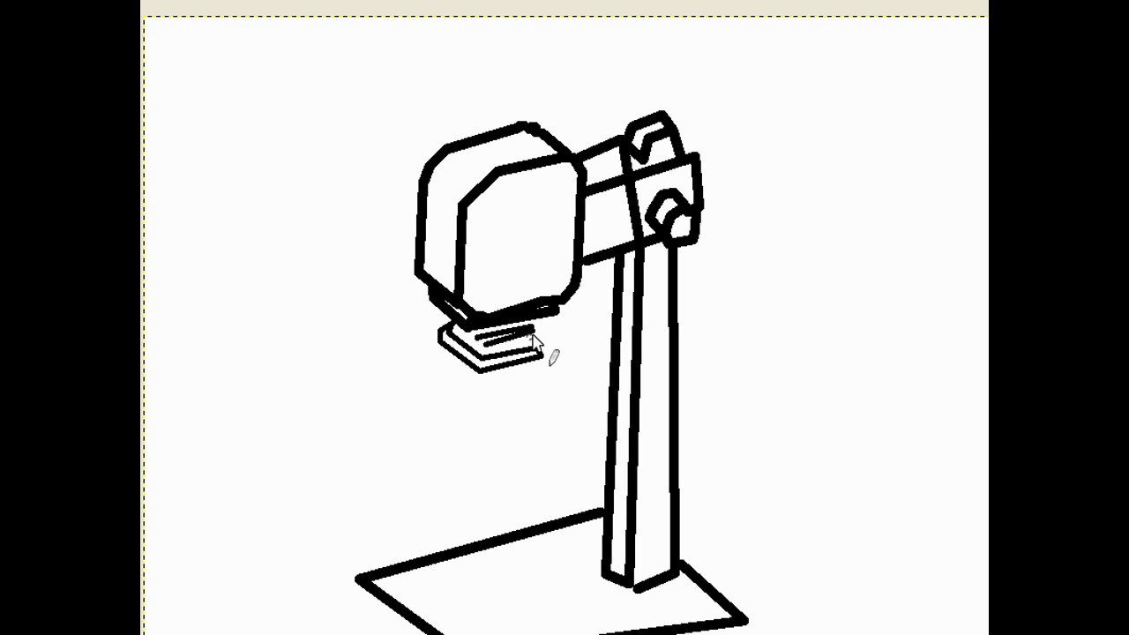
{"action": "mouse_move", "coordinate": [536, 338]}
{"action": "left_mouse_down"}
{"action": "mouse_move", "coordinate": [559, 327]}
{"action": "mouse_move", "coordinate": [559, 365]}
{"action": "mouse_move", "coordinate": [522, 365]}
{"action": "left_mouse_up"}
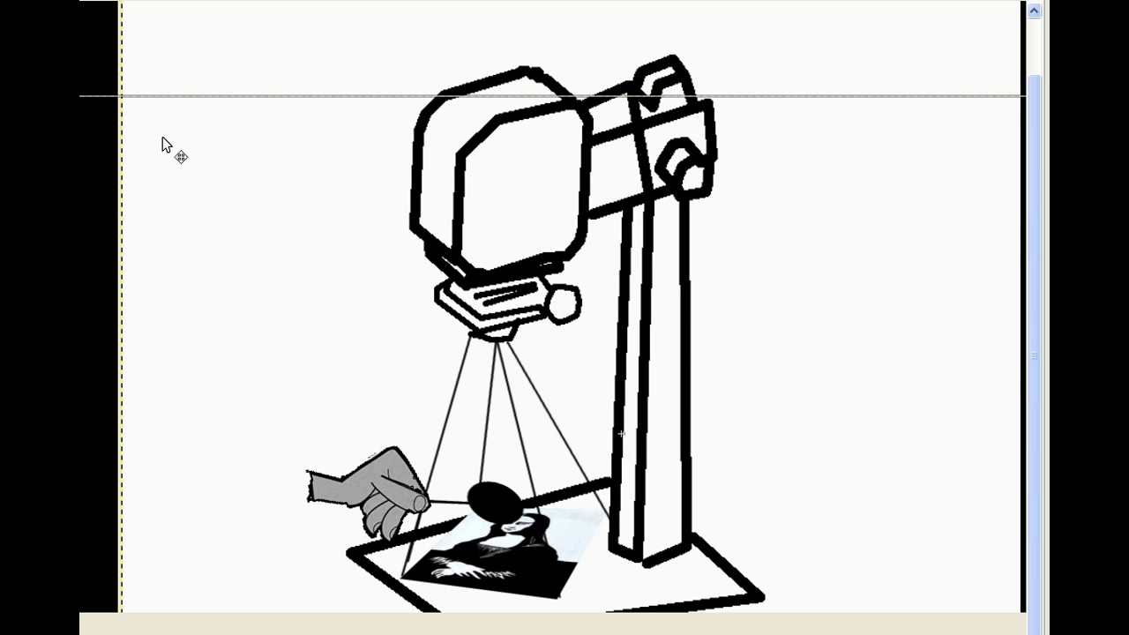
Step: Slide the hand-and-dodger layer over the print beneath the enlarger's light
{"action": "mouse_move", "coordinate": [156, 139]}
{"action": "left_mouse_down"}
{"action": "mouse_move", "coordinate": [204, 129]}
{"action": "mouse_move", "coordinate": [179, 137]}
{"action": "left_mouse_up"}
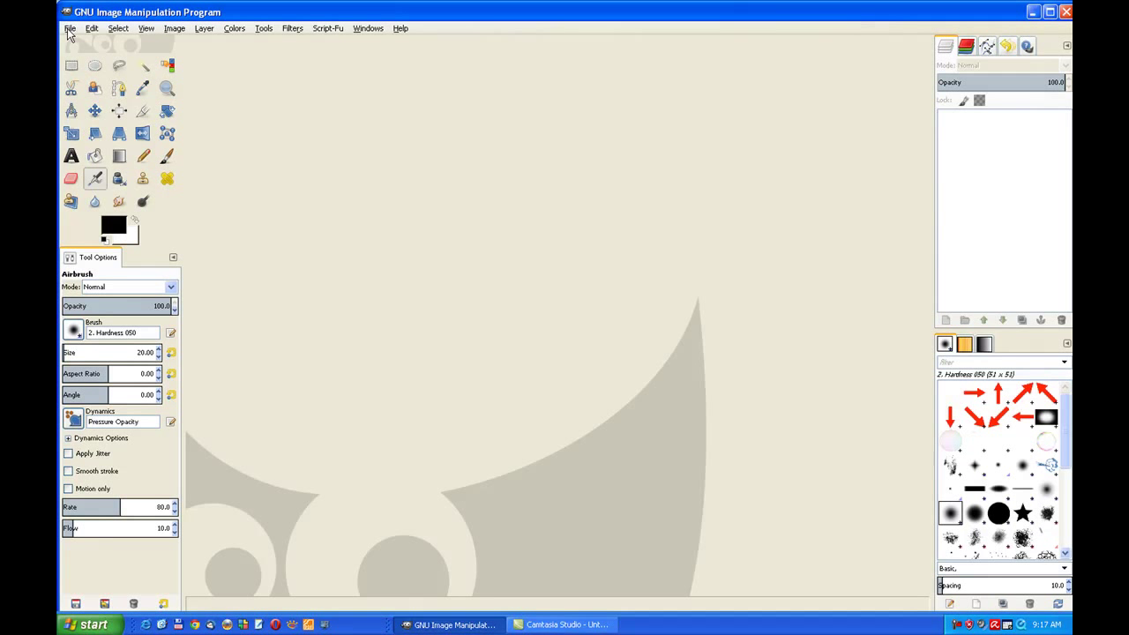
Step: Open Rick_ava.JPG from the File menu's recent files list
{"action": "left_click", "coordinate": [69, 32]}
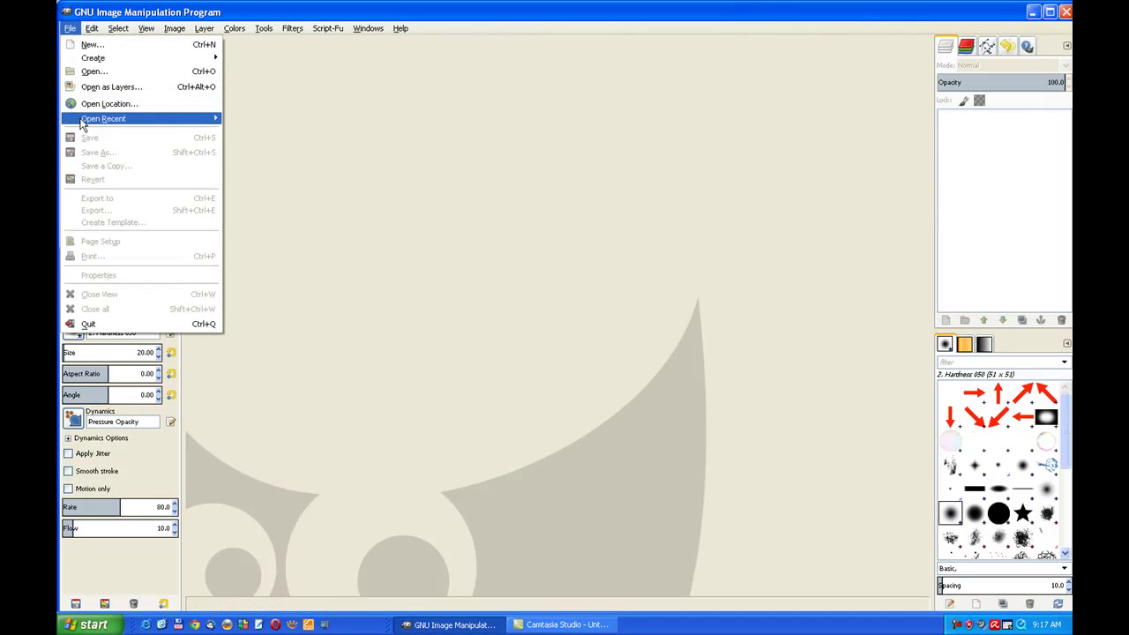
{"action": "mouse_move", "coordinate": [82, 125]}
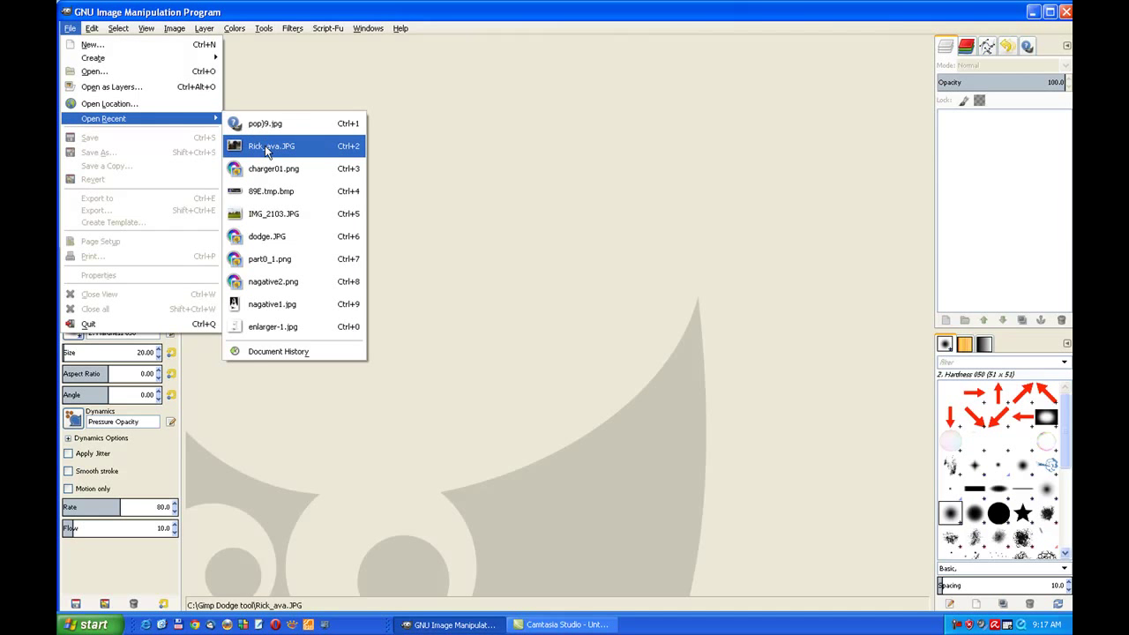
{"action": "left_click", "coordinate": [265, 146]}
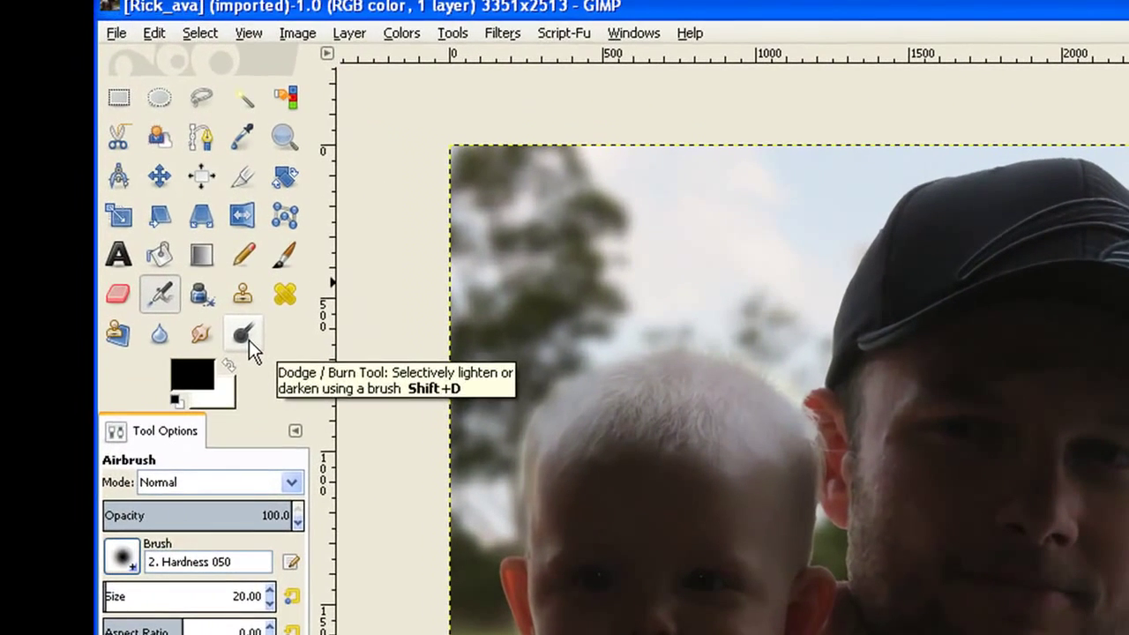
Step: Select the Dodge/Burn tool, duplicate the photo layer, and set brush size to 149.97
{"action": "left_click", "coordinate": [249, 340]}
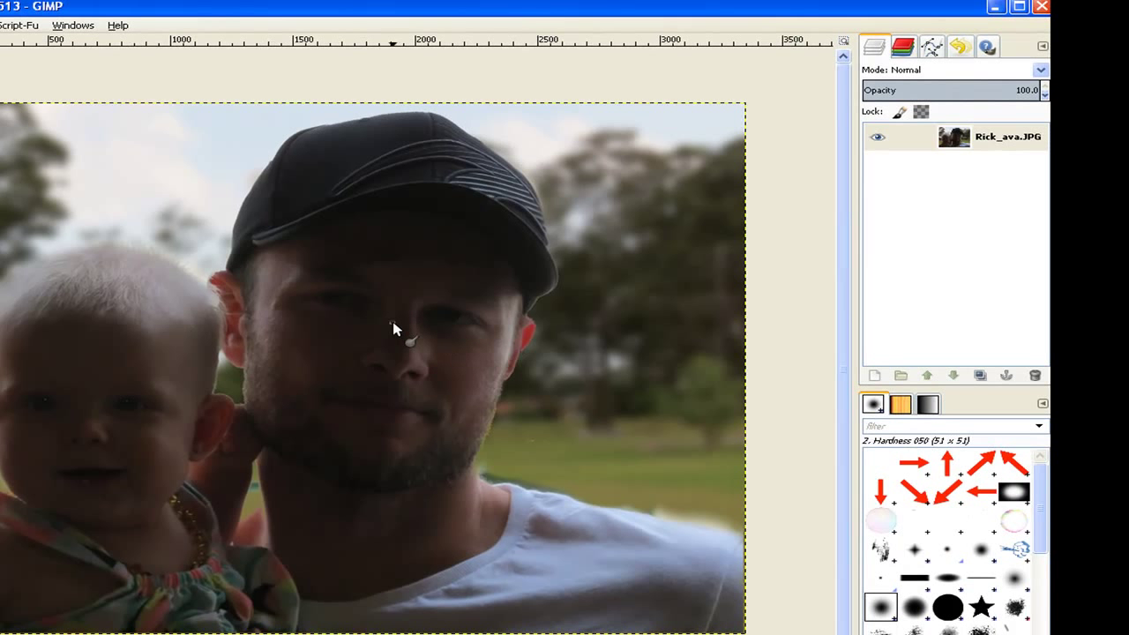
{"action": "left_click", "coordinate": [985, 383]}
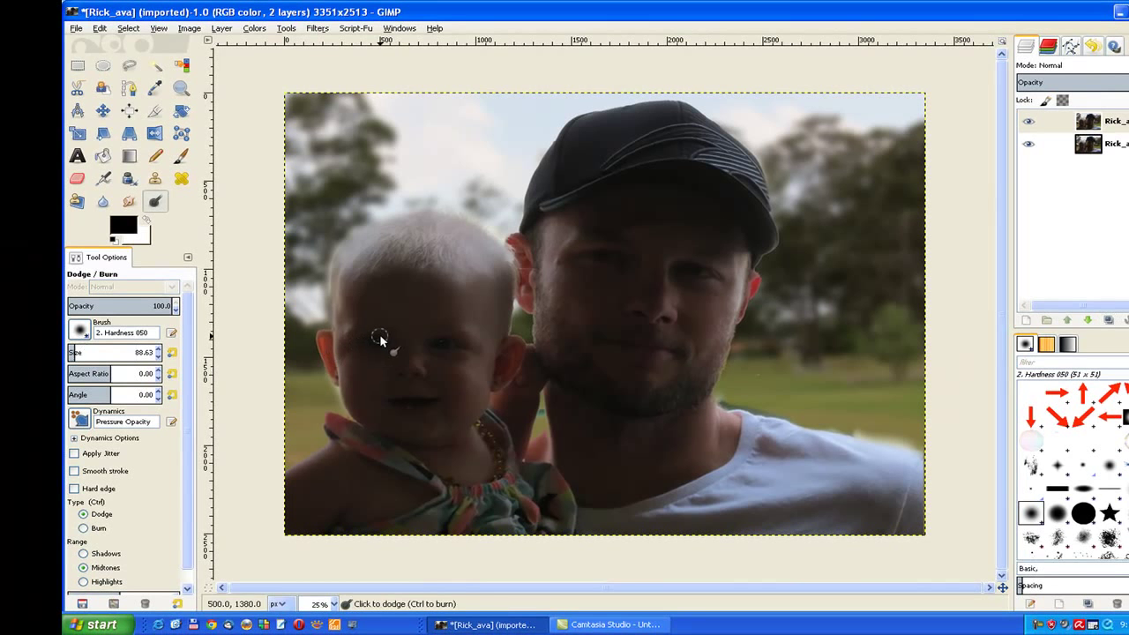
{"action": "left_click", "coordinate": [77, 352]}
Step: Dodge a streak across the man's forehead and brighten the area around his eye
{"action": "scroll", "coordinate": [193, 461], "scroll_direction": "down", "scroll_amount": 1}
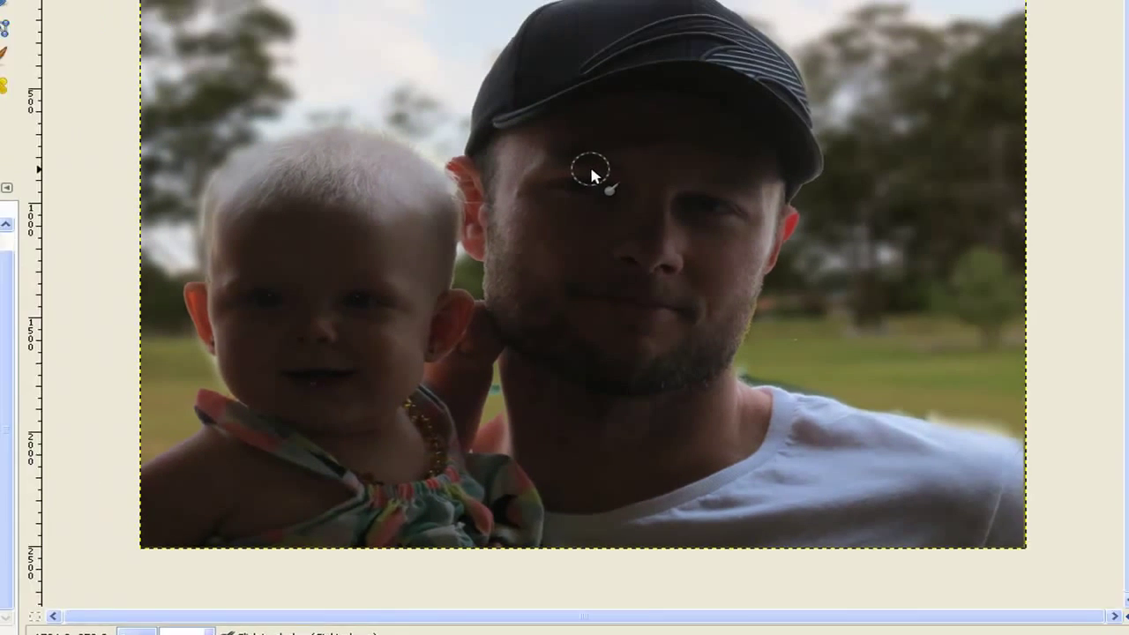
{"action": "left_click_drag", "start_coordinate": [925, 21], "coordinate": [1020, 21]}
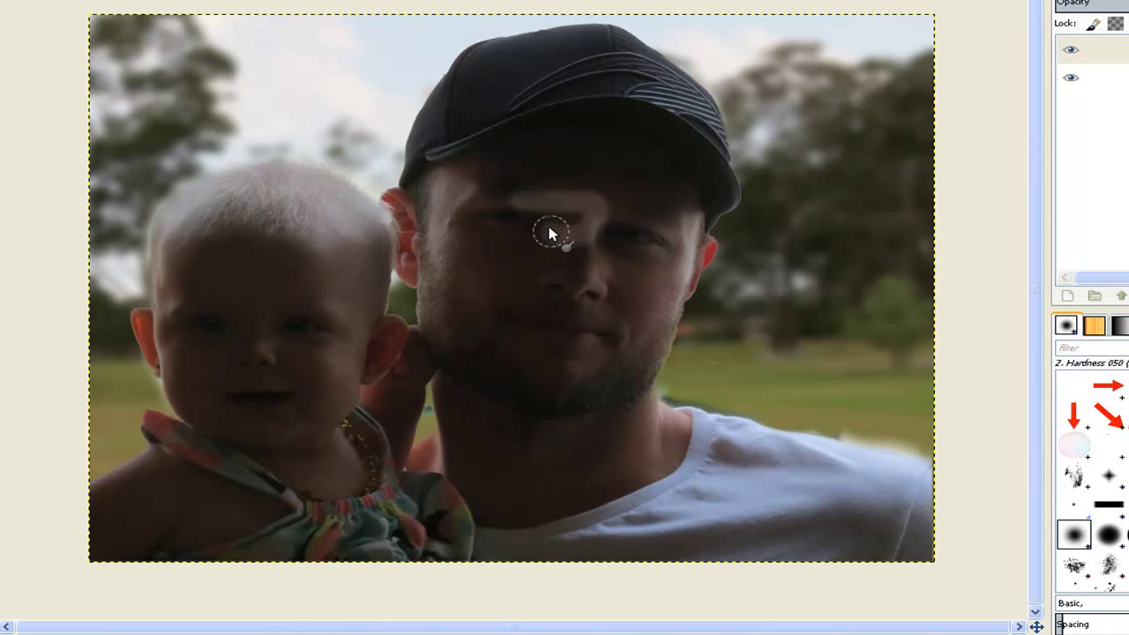
{"action": "mouse_move", "coordinate": [554, 232]}
{"action": "left_mouse_down"}
{"action": "mouse_move", "coordinate": [503, 228]}
{"action": "mouse_move", "coordinate": [568, 219]}
{"action": "mouse_move", "coordinate": [461, 220]}
{"action": "mouse_move", "coordinate": [540, 214]}
{"action": "mouse_move", "coordinate": [493, 209]}
{"action": "mouse_move", "coordinate": [516, 188]}
{"action": "mouse_move", "coordinate": [616, 204]}
{"action": "mouse_move", "coordinate": [545, 186]}
{"action": "mouse_move", "coordinate": [491, 195]}
{"action": "mouse_move", "coordinate": [551, 187]}
{"action": "mouse_move", "coordinate": [627, 212]}
{"action": "mouse_move", "coordinate": [638, 243]}
{"action": "mouse_move", "coordinate": [603, 243]}
{"action": "left_mouse_up"}
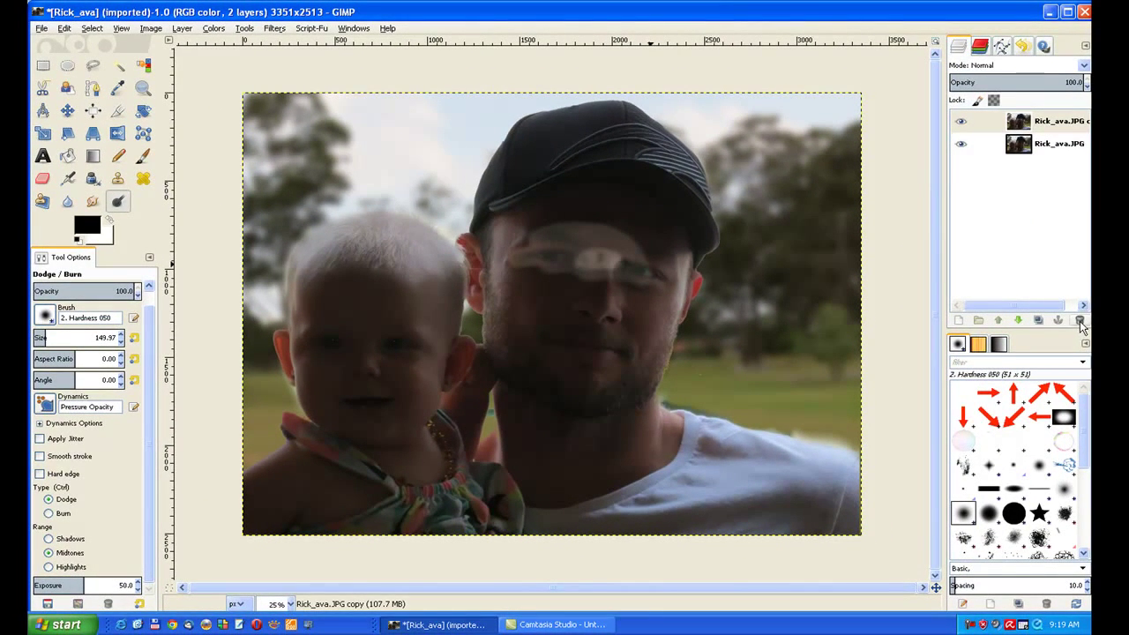
Step: Replace the dodged copy with a fresh duplicate layer and desaturate it using Lightness
{"action": "left_click", "coordinate": [1079, 321]}
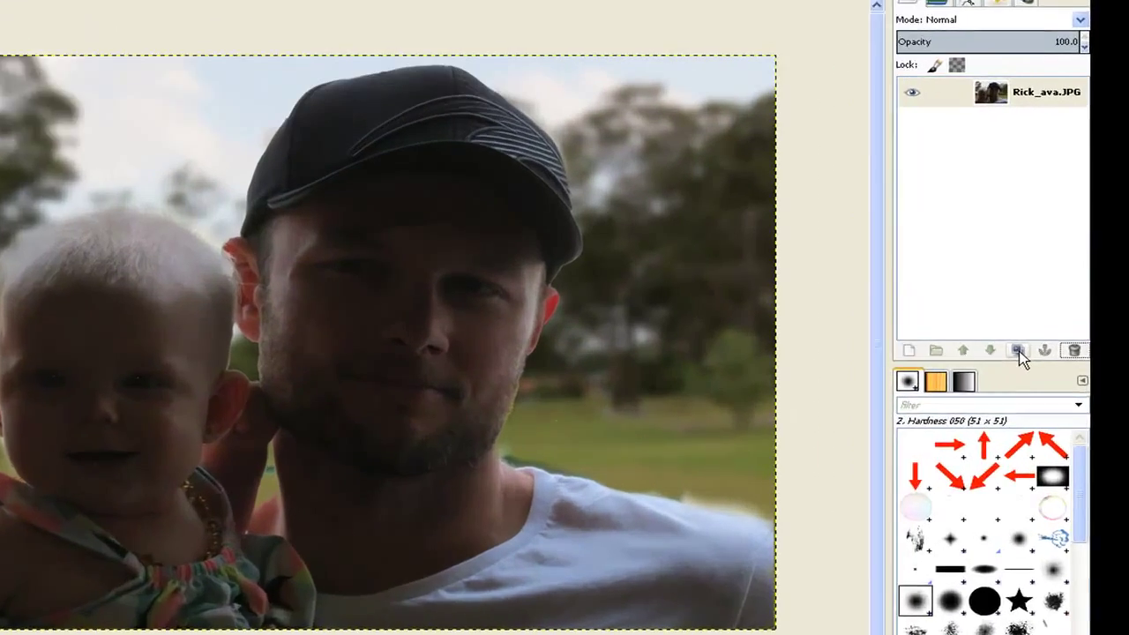
{"action": "left_click", "coordinate": [1038, 320]}
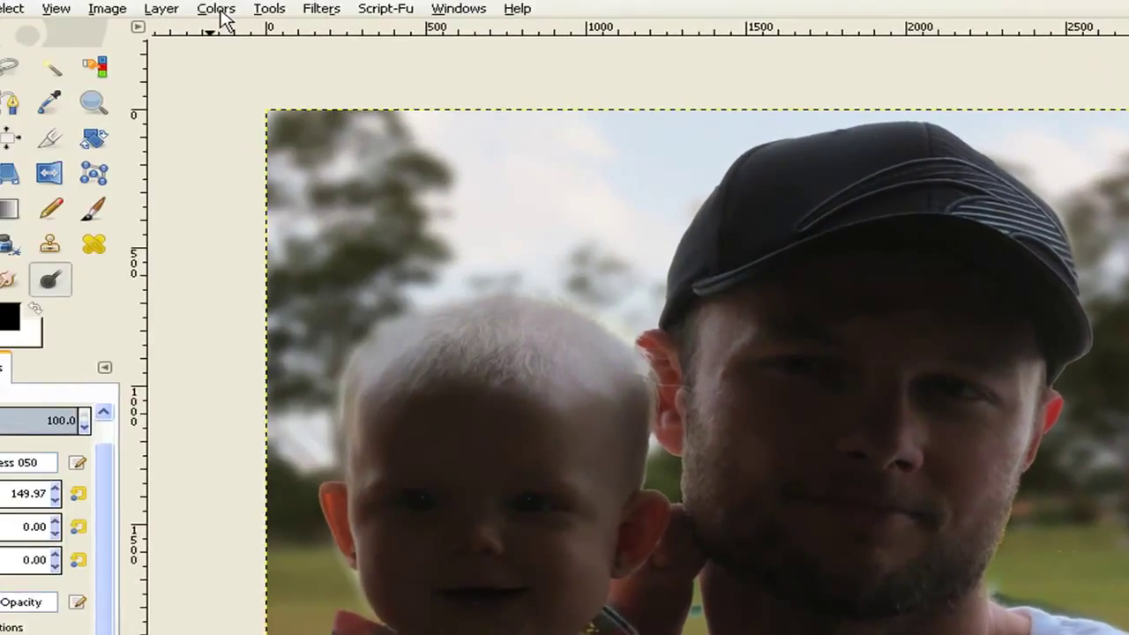
{"action": "left_click", "coordinate": [221, 12]}
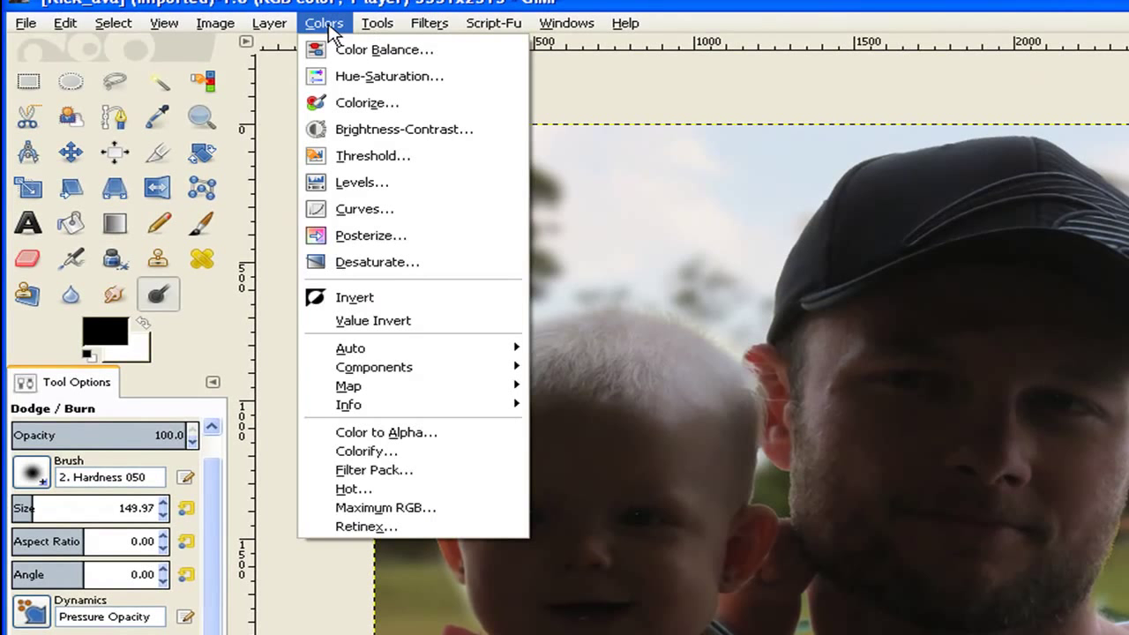
{"action": "left_click", "coordinate": [345, 262]}
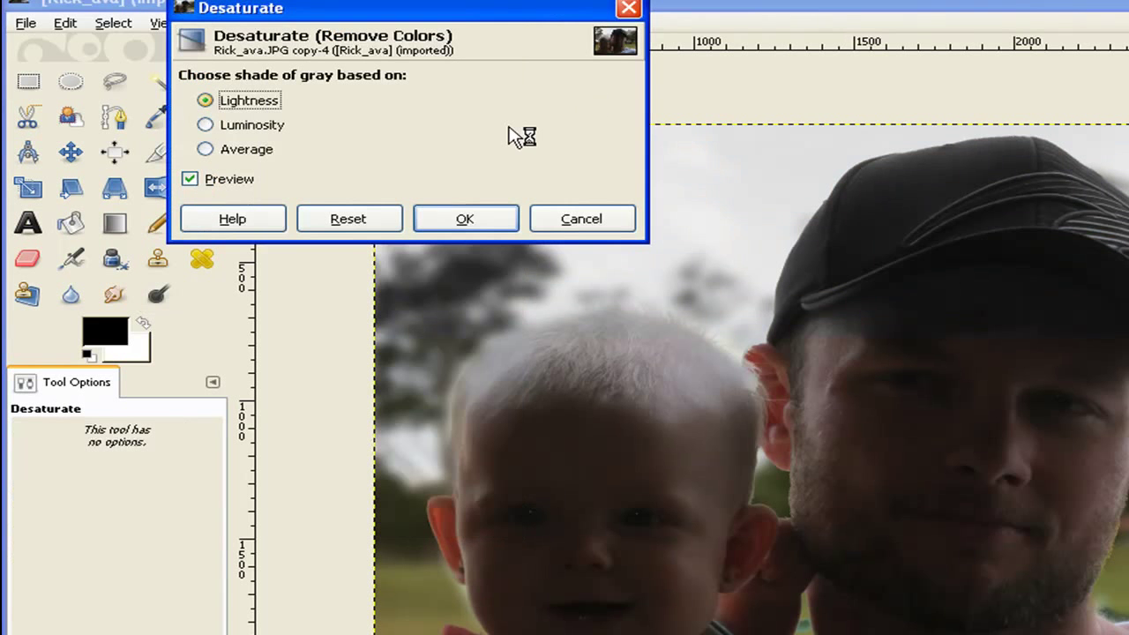
{"action": "left_click", "coordinate": [452, 222]}
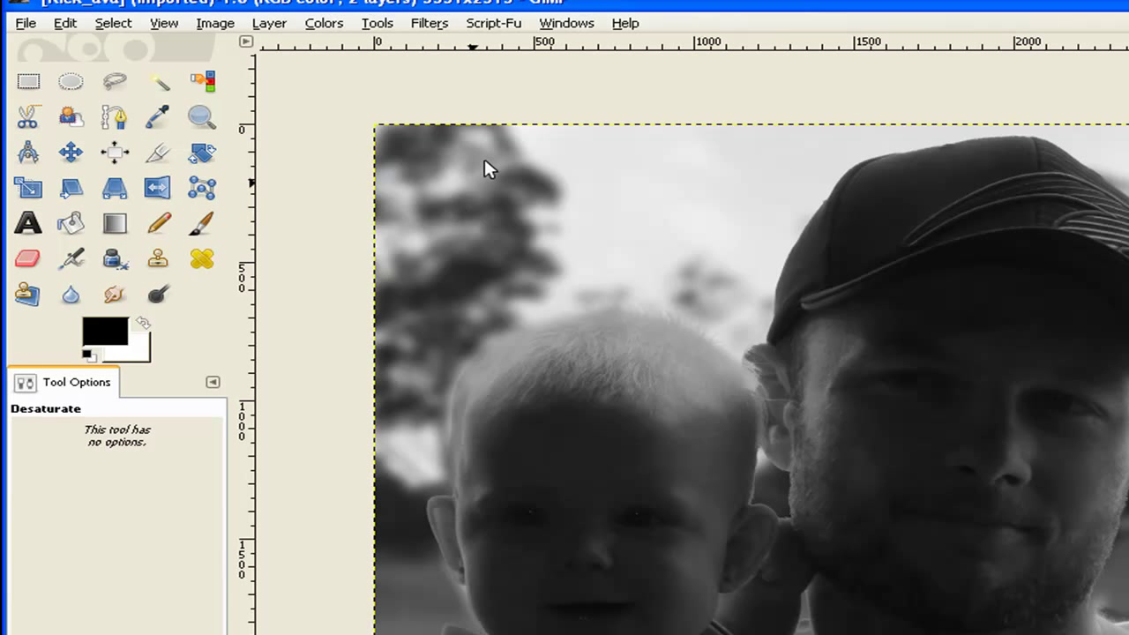
Step: Apply Colors > Invert to the greyscale copy layer
{"action": "left_click", "coordinate": [327, 30]}
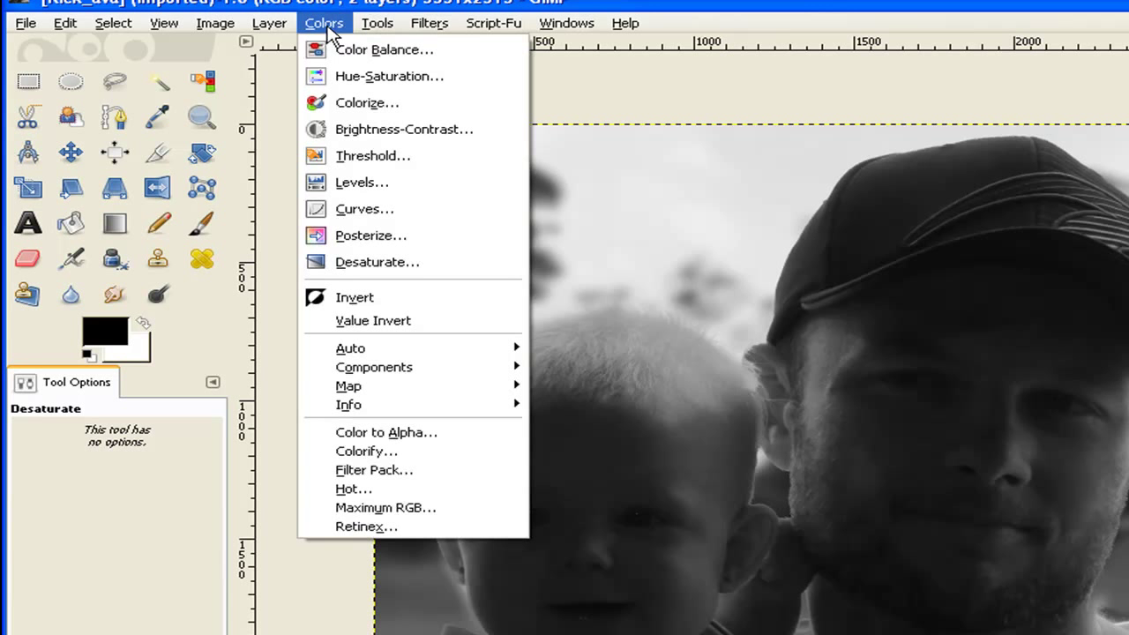
{"action": "left_click", "coordinate": [378, 300]}
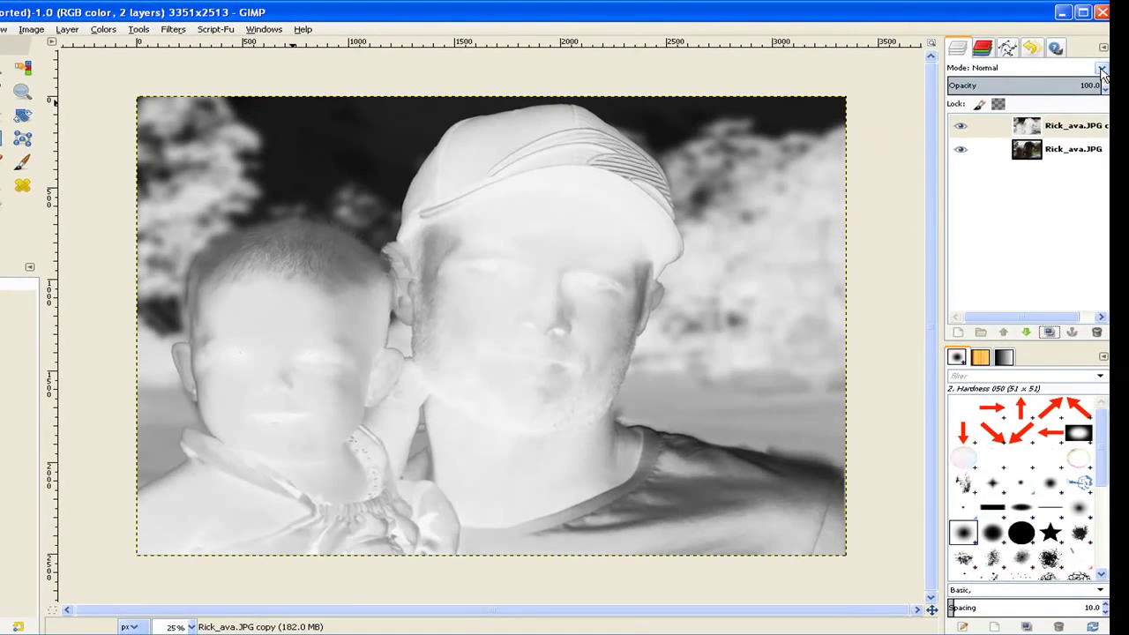
Step: Set the inverted top layer to Overlay mode and toggle its visibility to compare
{"action": "left_click", "coordinate": [1102, 69]}
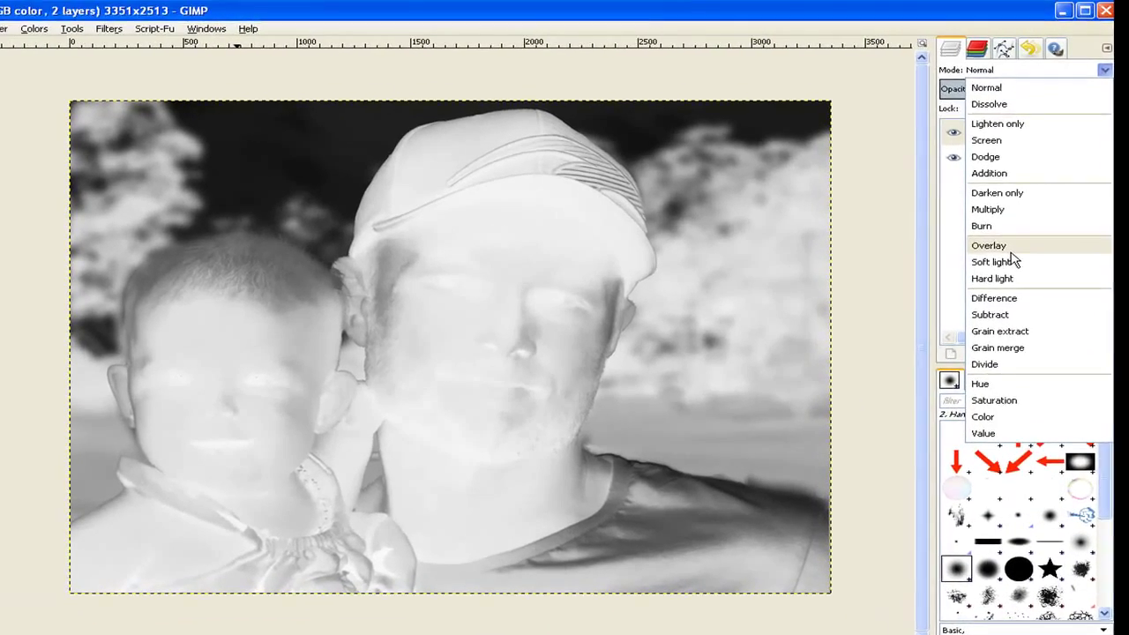
{"action": "left_click", "coordinate": [993, 231]}
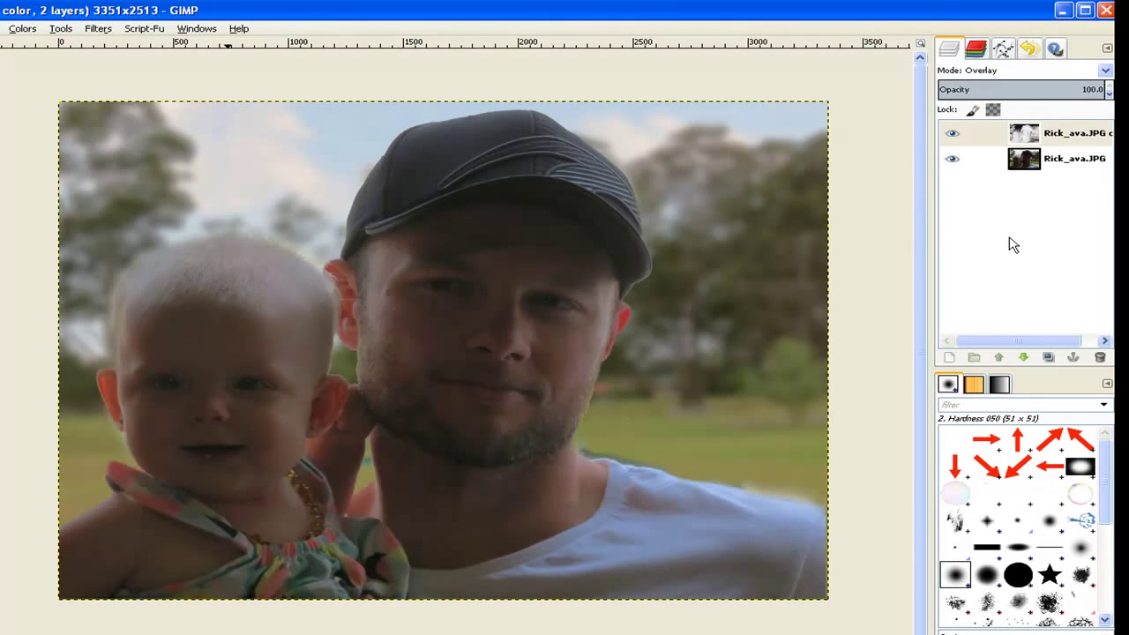
{"action": "left_click", "coordinate": [952, 135]}
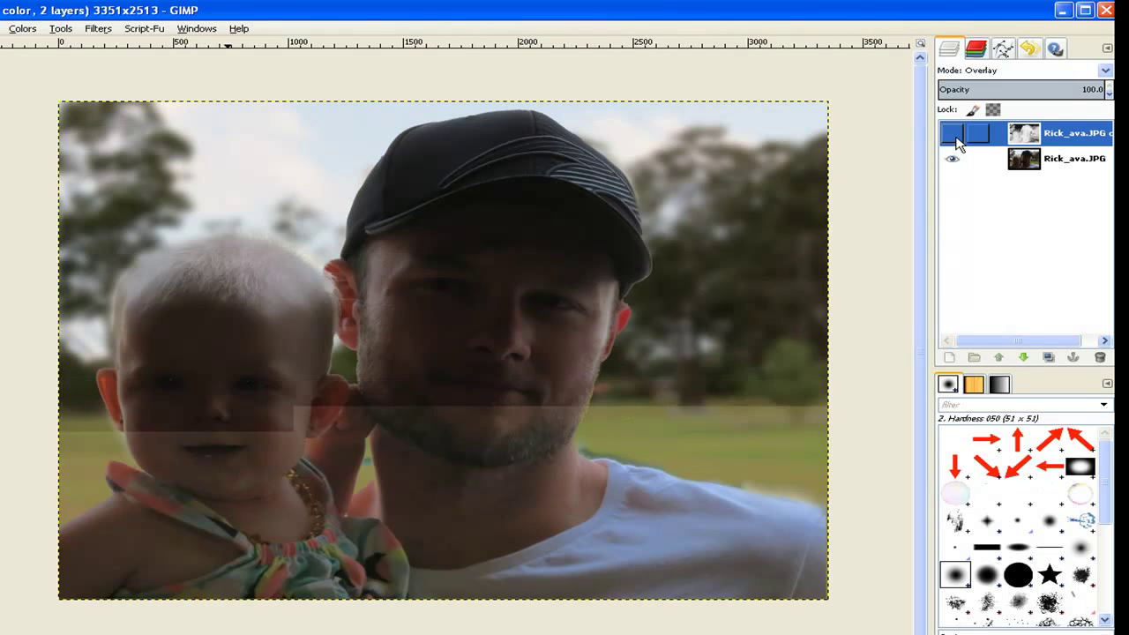
{"action": "left_click", "coordinate": [953, 134]}
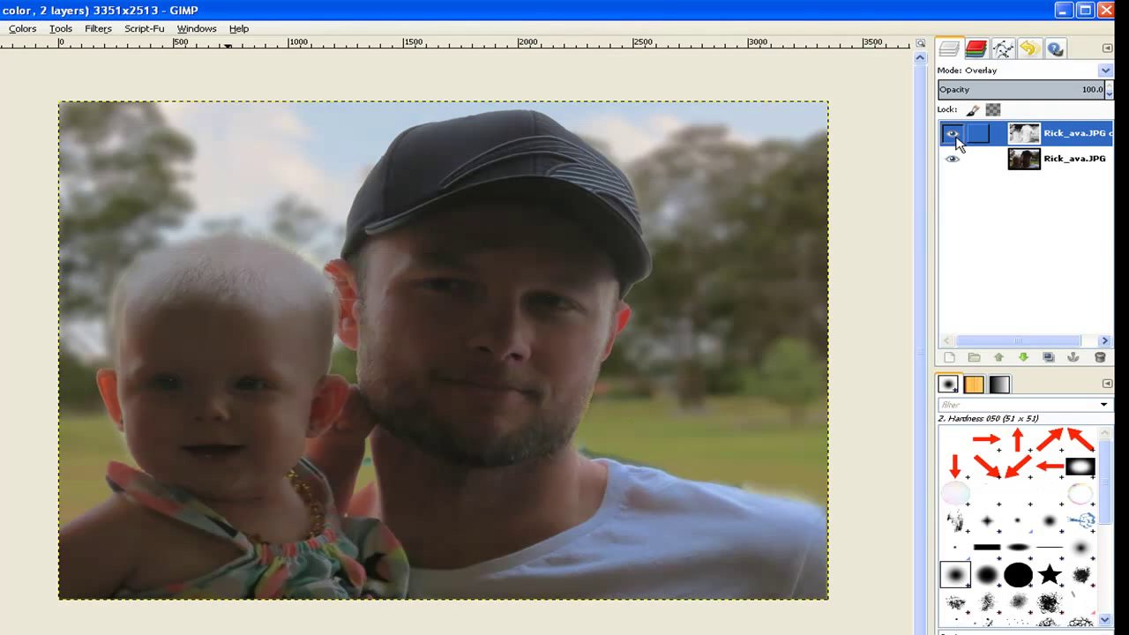
{"action": "left_click", "coordinate": [1034, 253]}
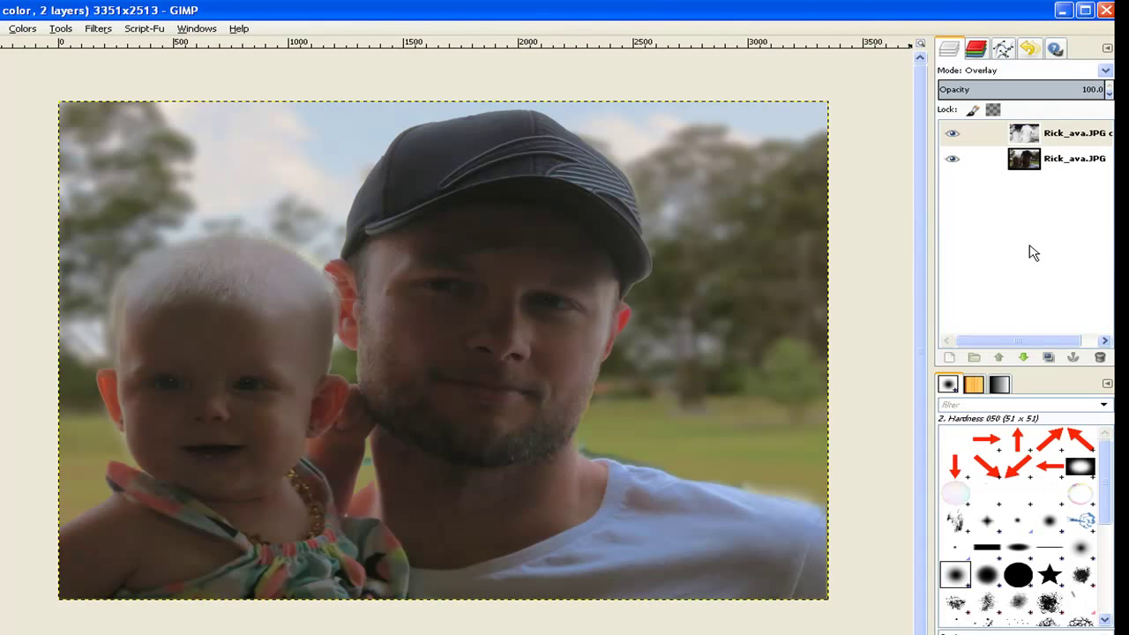